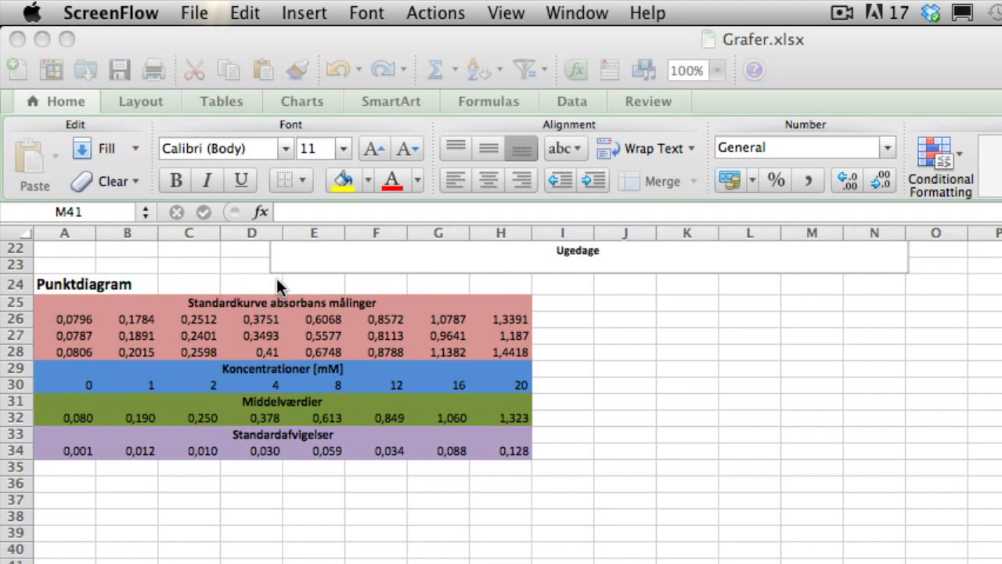
Step: Insert a marked scatter chart below the data table, enlarged to about 18,9 × 9,2 cm
click(300, 104)
click(300, 105)
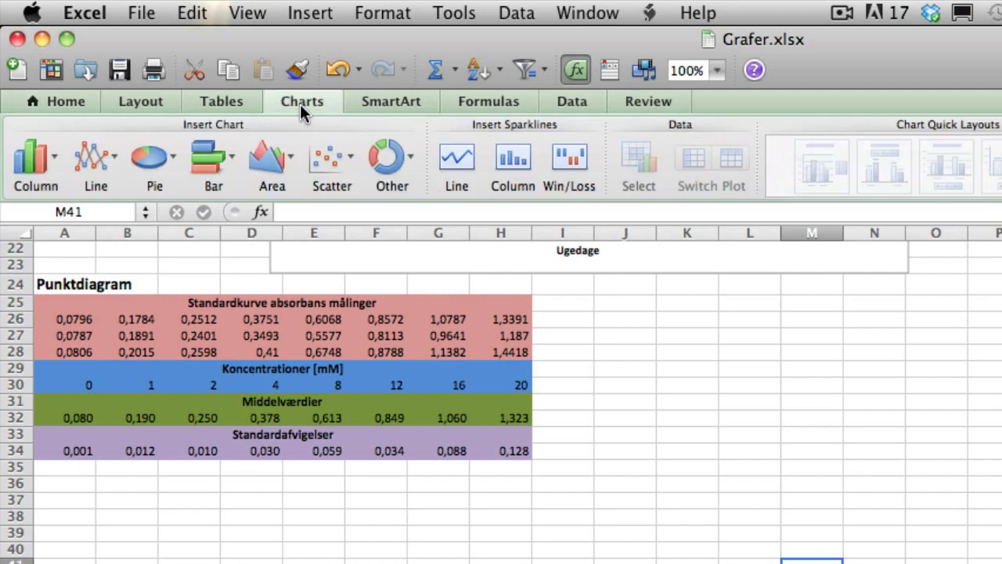
click(344, 177)
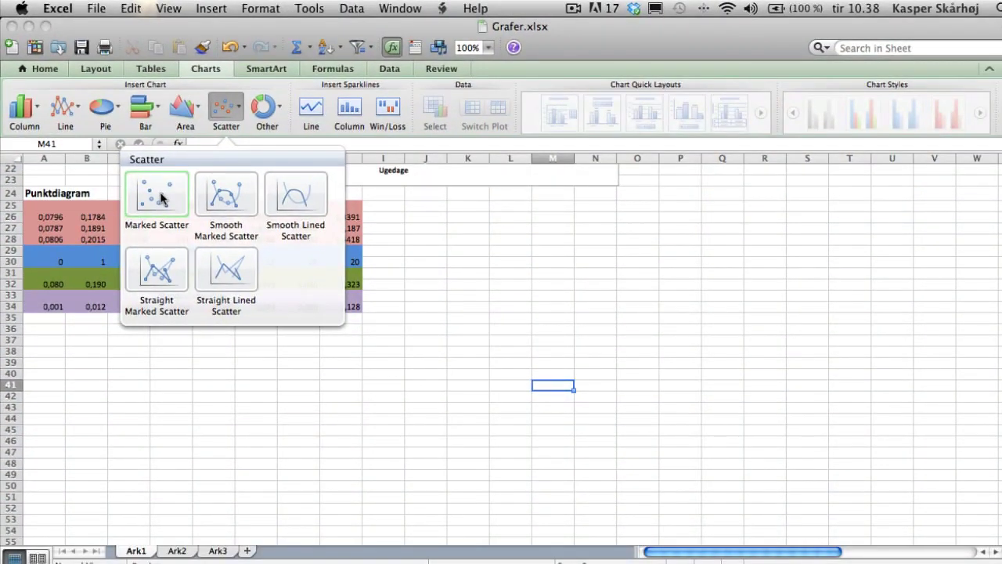
click(161, 199)
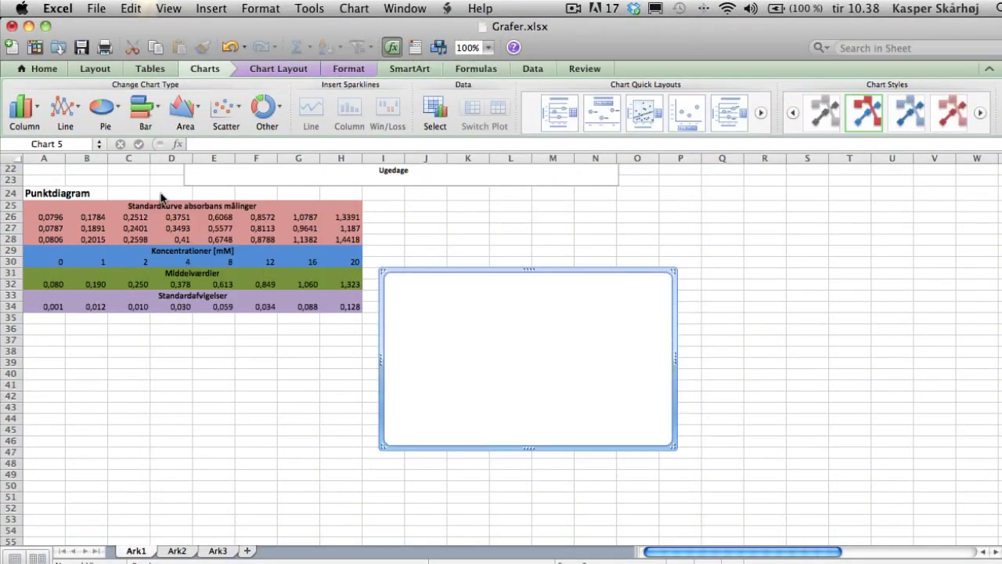
drag(485, 328, 163, 381)
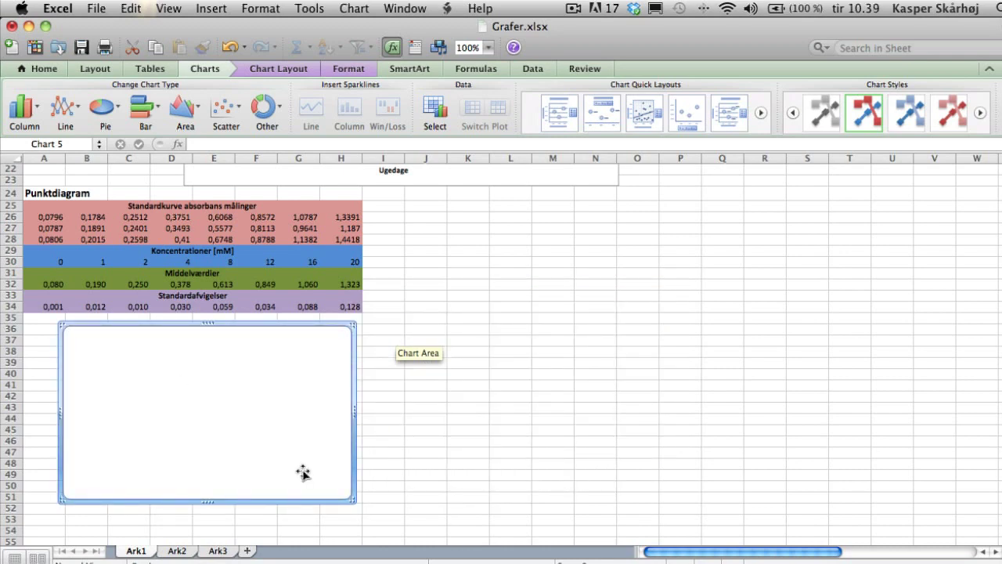
drag(353, 503, 525, 535)
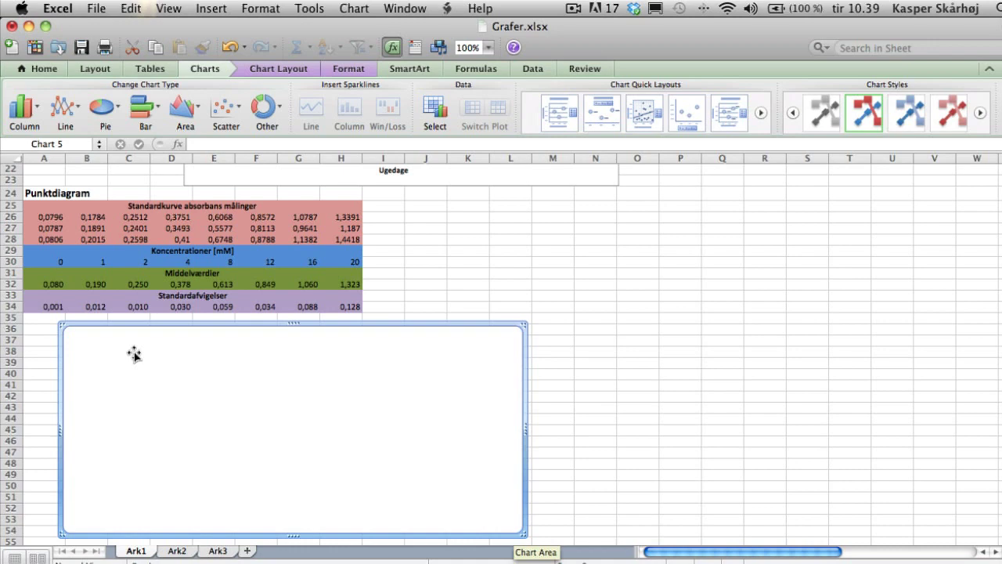
Step: In the chart's Select Data Source, keep one placeholder series, Series1, removing the extra Series2
right_click(134, 355)
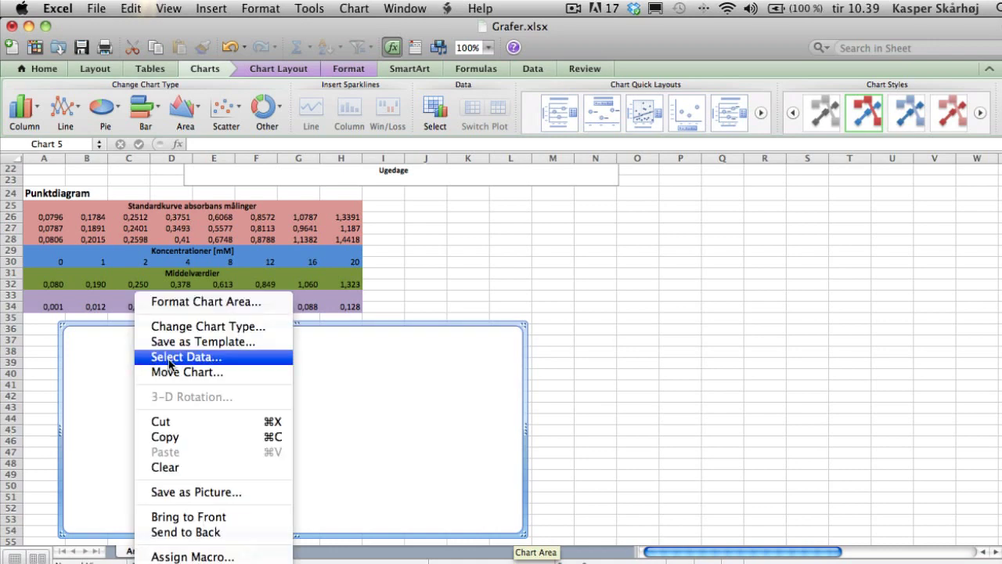
click(169, 359)
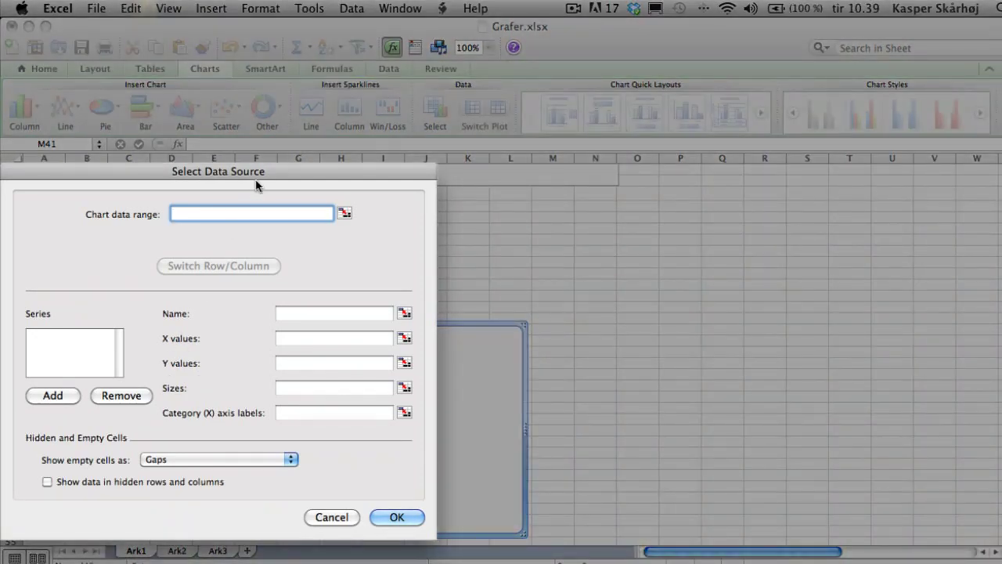
drag(261, 176, 789, 90)
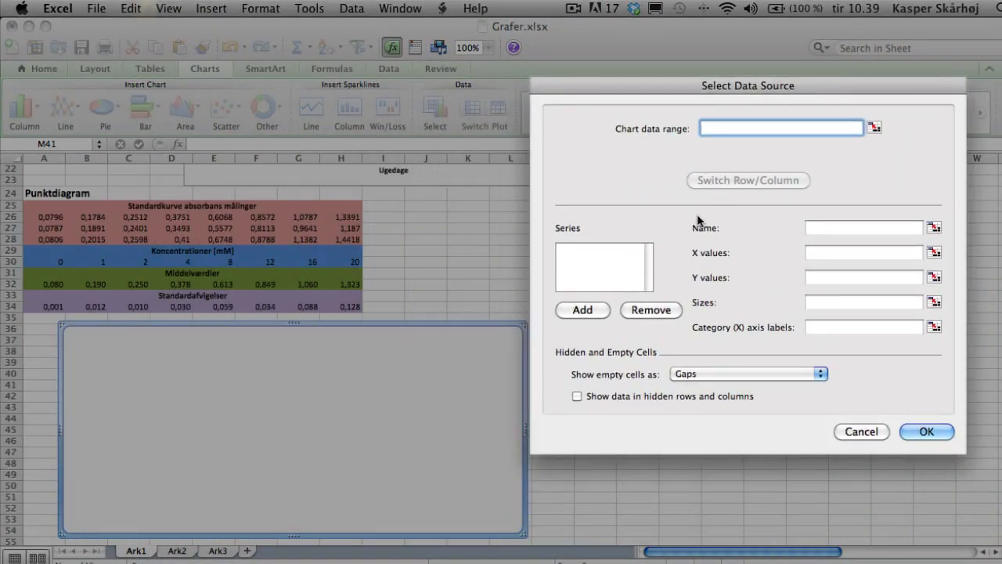
click(583, 310)
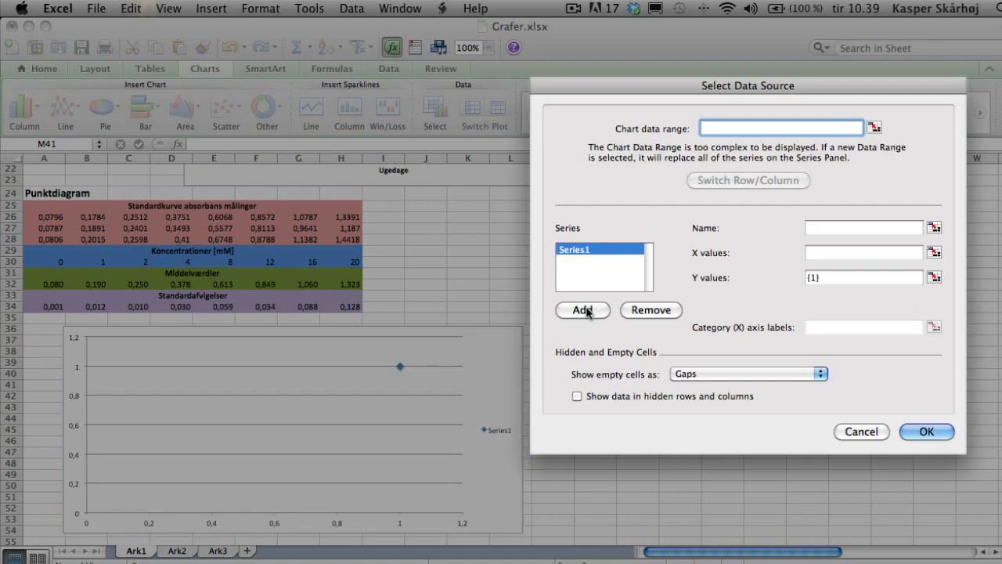
click(582, 310)
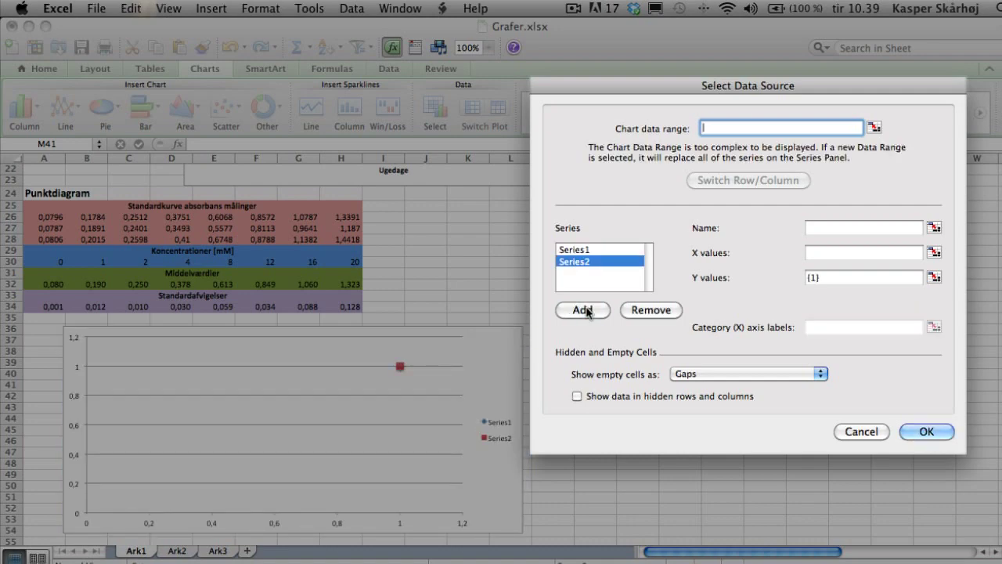
click(664, 311)
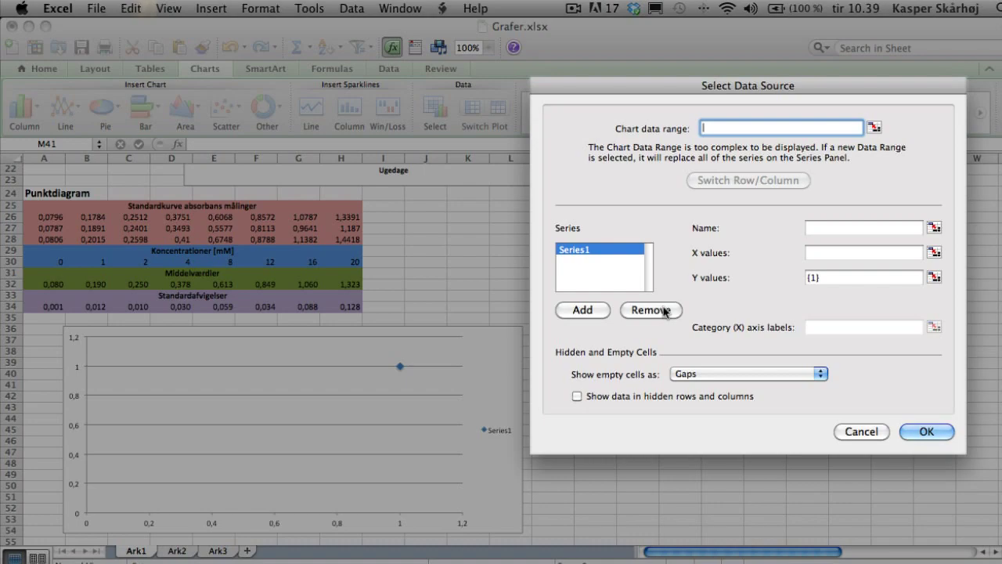
Step: Set the series name to A25:H25, X values to A30:H30 and Y values to A32:H32
click(934, 228)
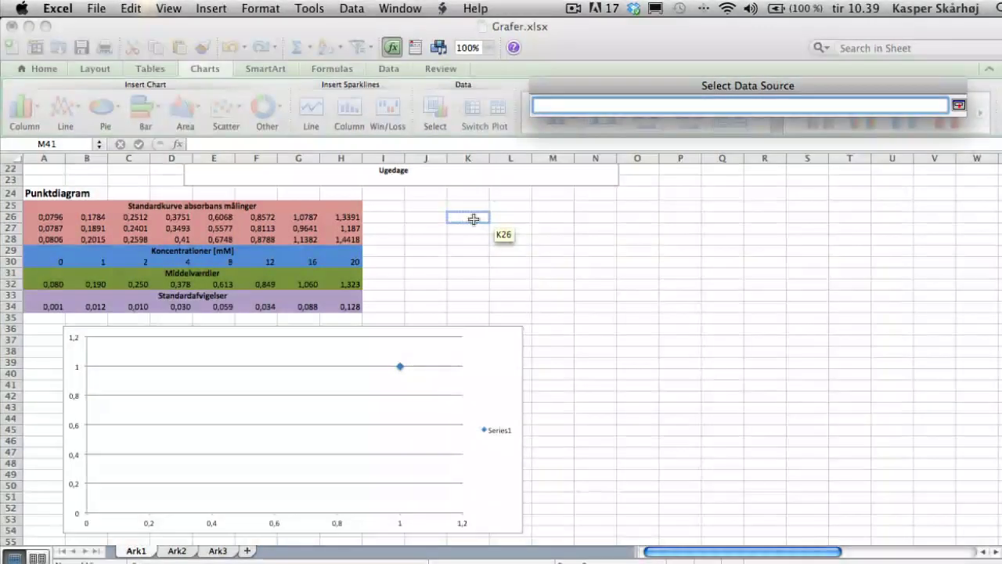
click(177, 204)
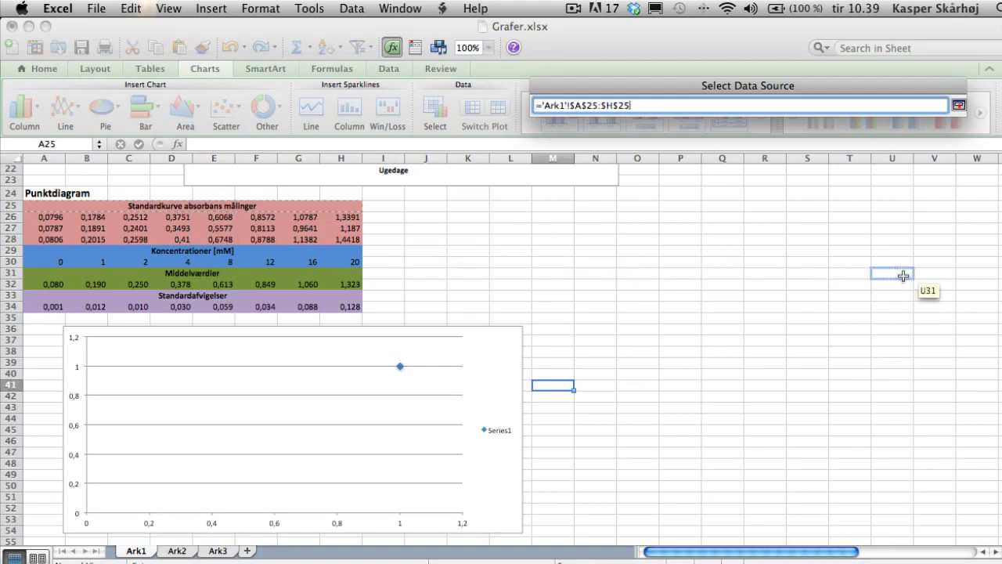
click(957, 107)
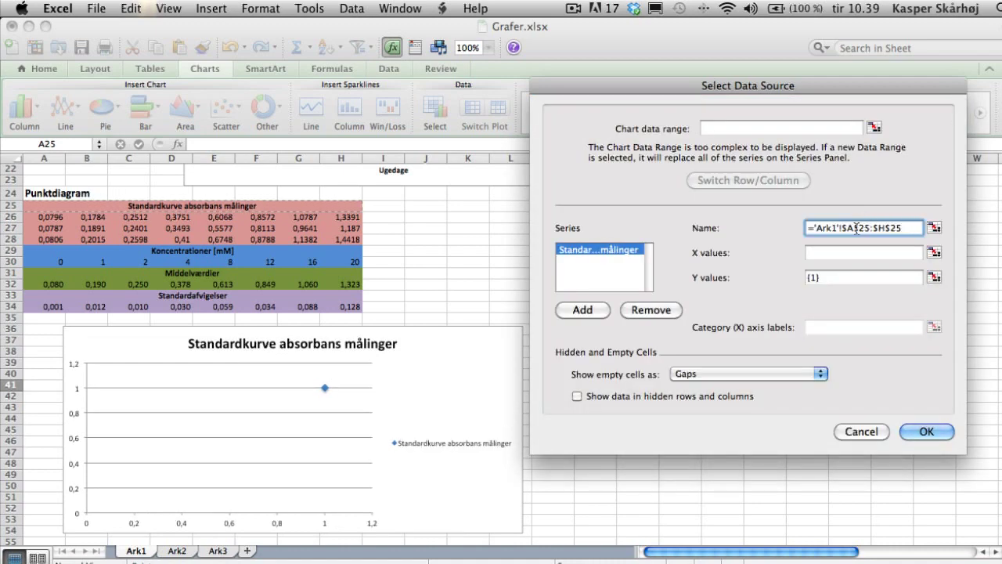
click(934, 253)
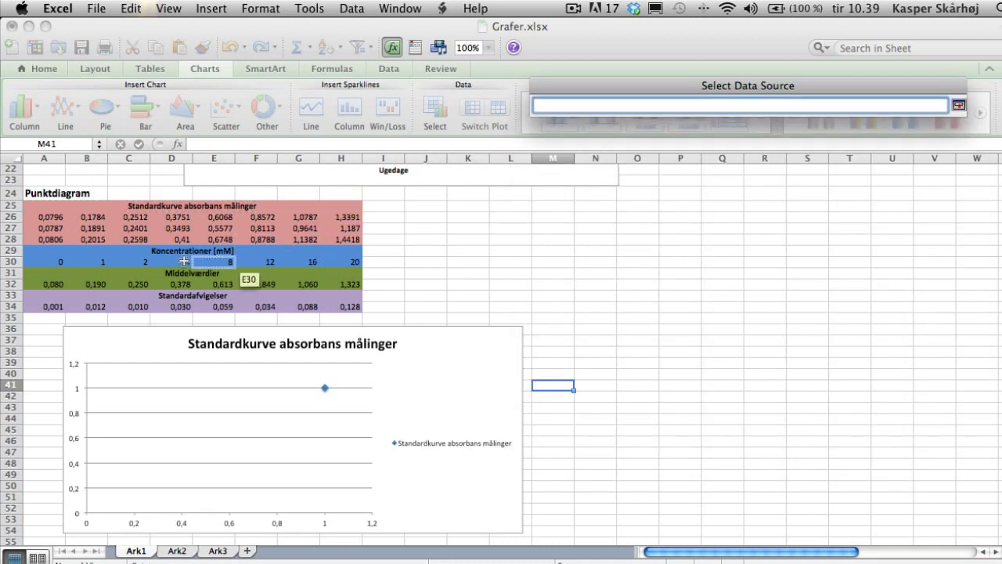
drag(49, 263, 337, 262)
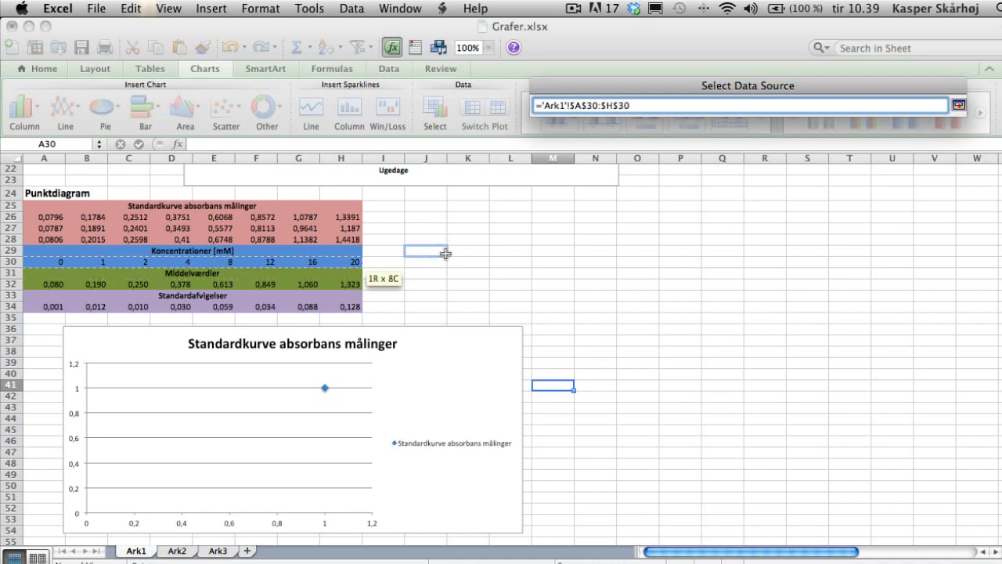
click(959, 107)
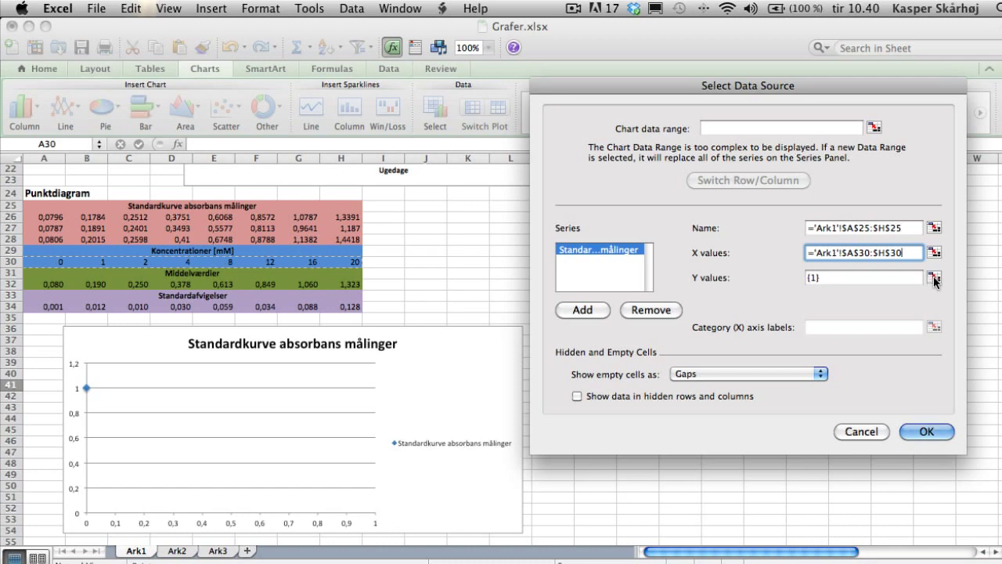
click(932, 277)
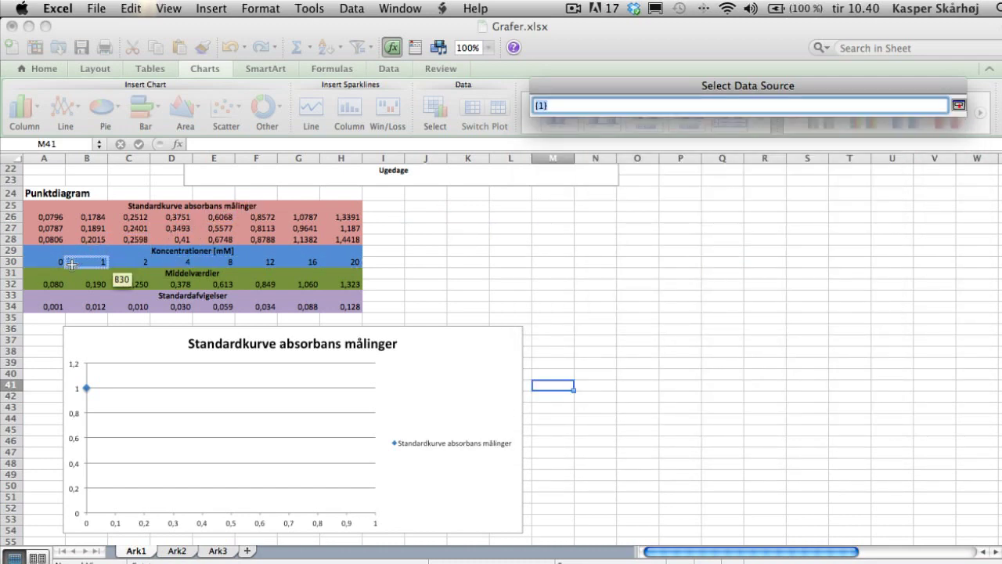
mouse_move(54, 284)
mouse_down()
mouse_move(196, 295)
mouse_move(341, 283)
mouse_up()
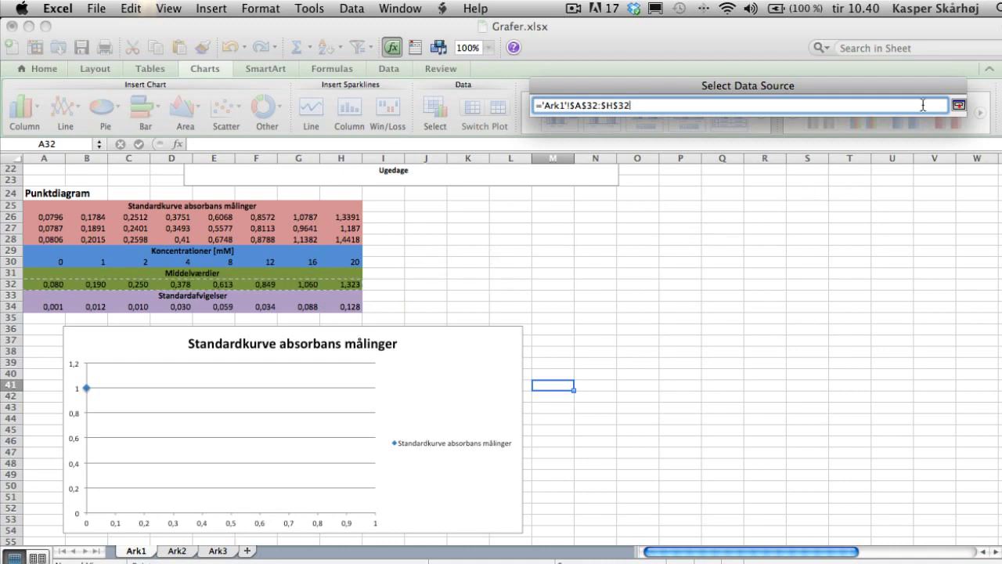
click(959, 106)
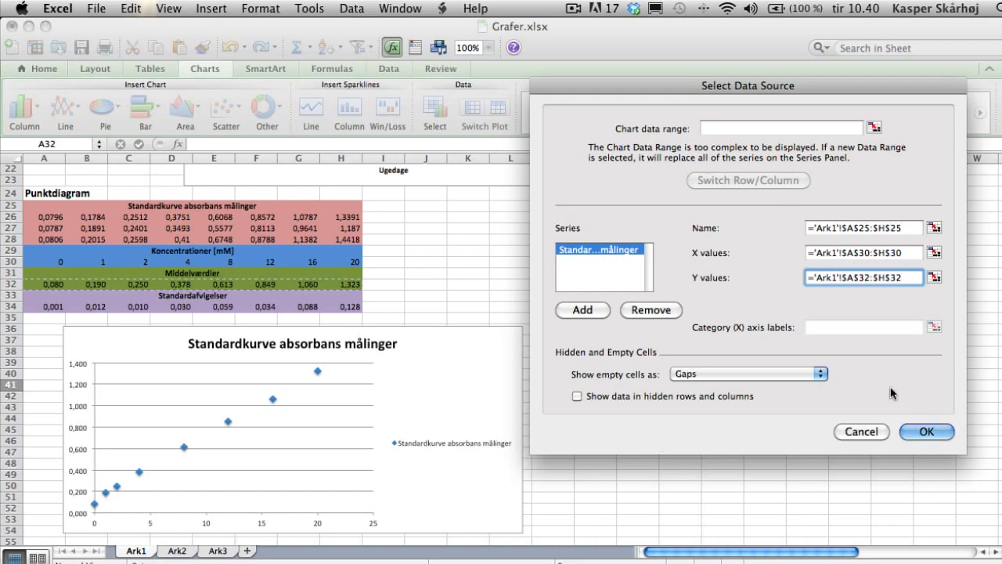
Step: Apply the data source settings and select the eight-point mean-absorbance series
click(924, 432)
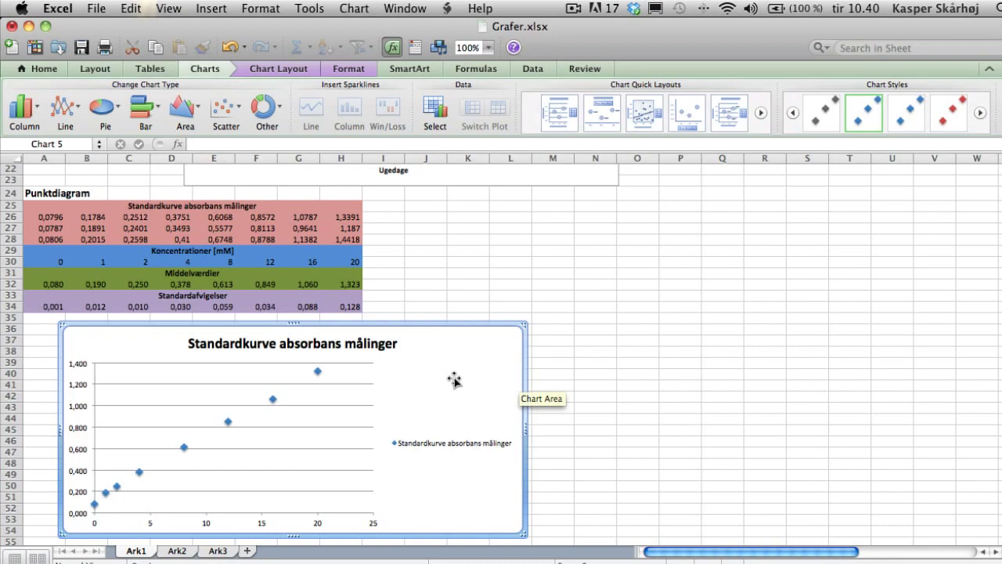
click(318, 371)
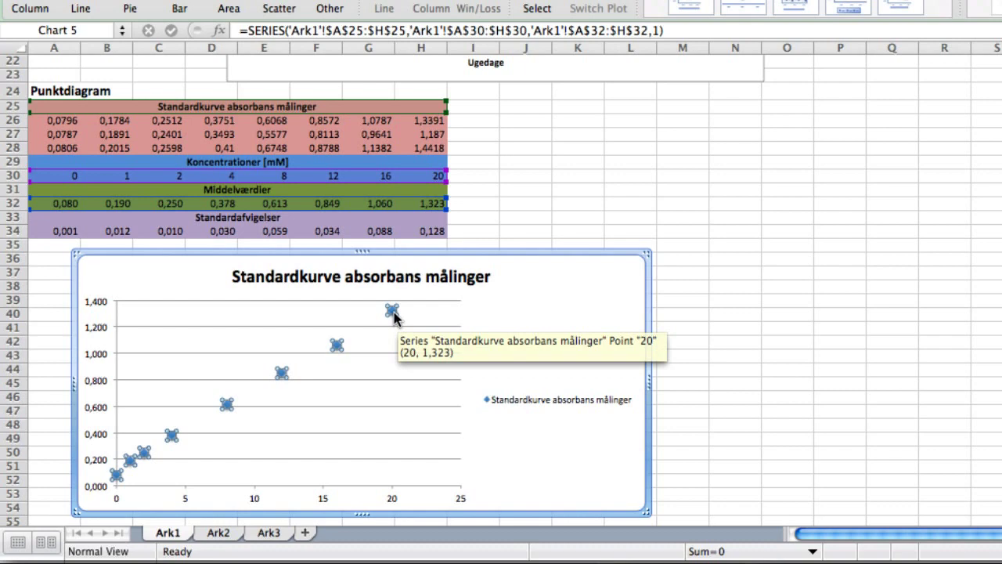
Step: Add a linear trendline to the series showing its equation and R² value on the chart
right_click(394, 317)
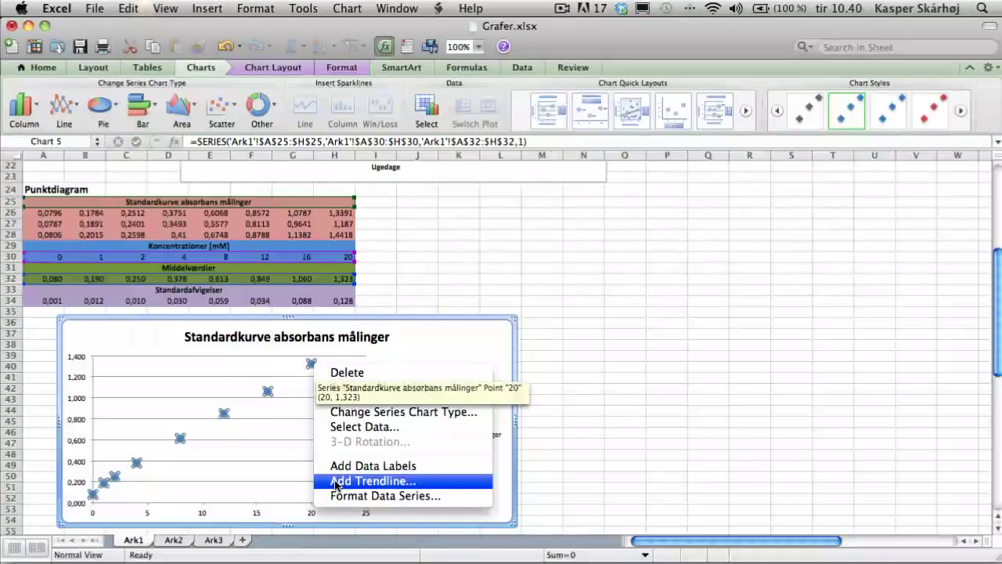
click(335, 481)
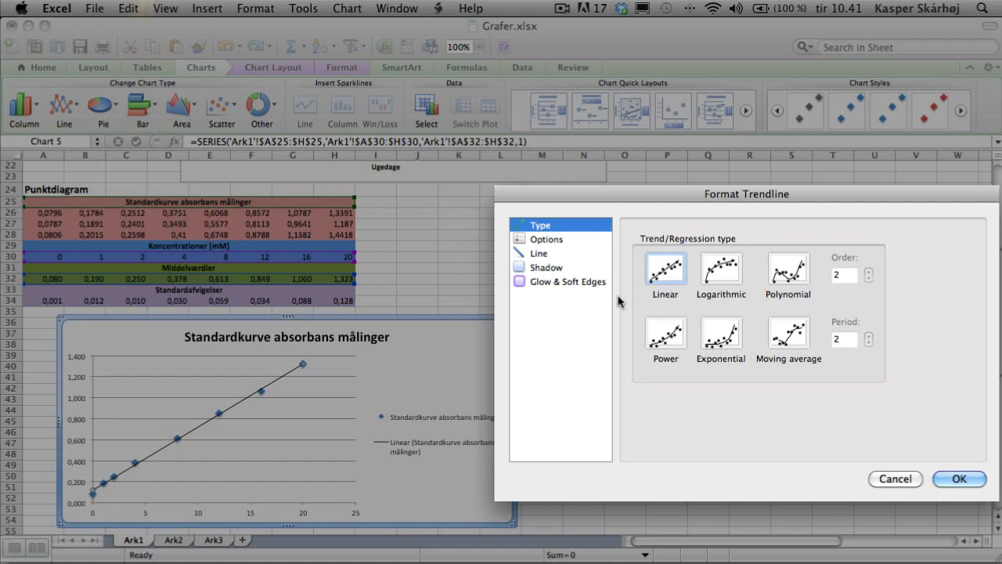
click(569, 239)
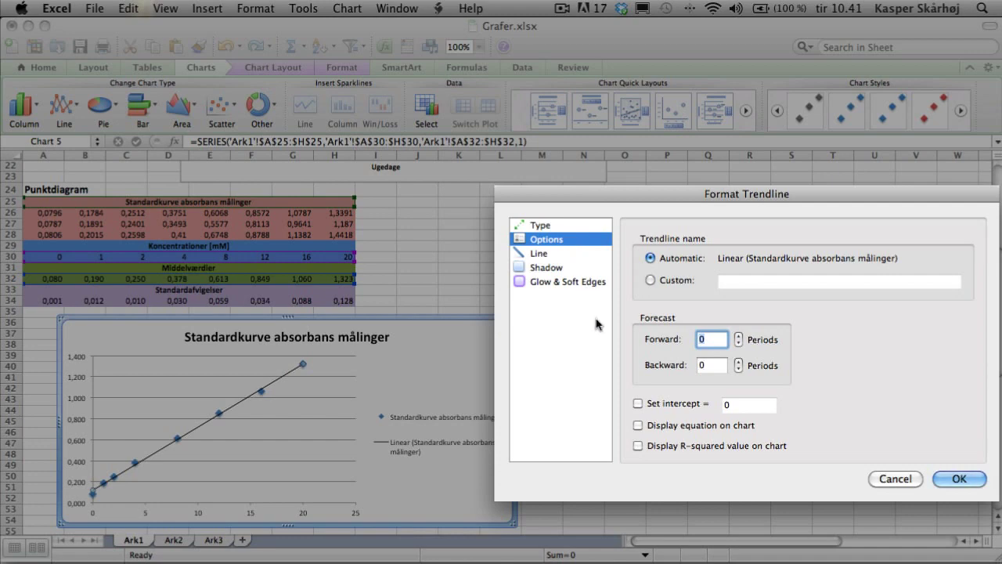
click(639, 425)
click(638, 445)
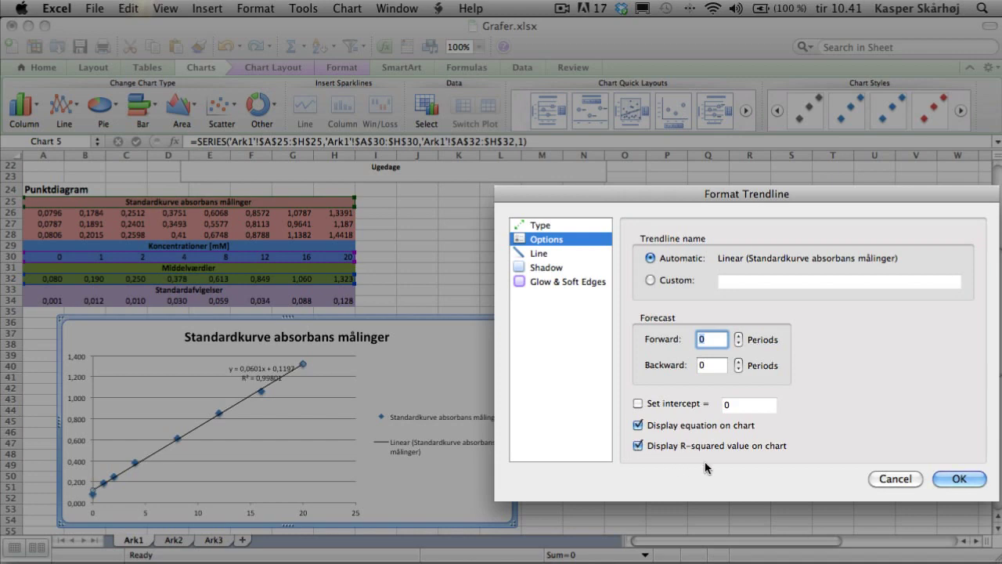
click(955, 478)
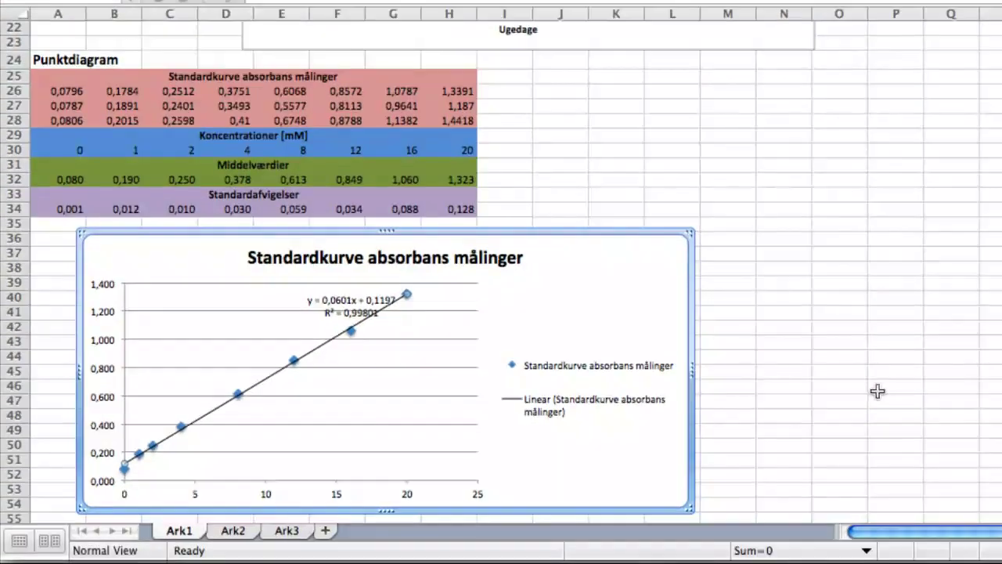
Step: Drag the equation and R² label up and left, clear of the top data points
click(354, 296)
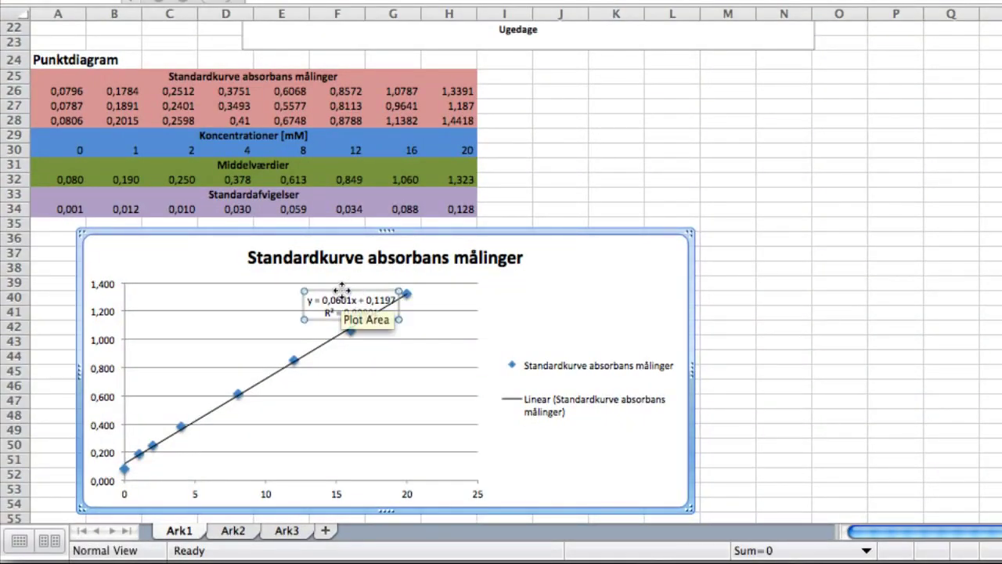
drag(338, 289, 318, 283)
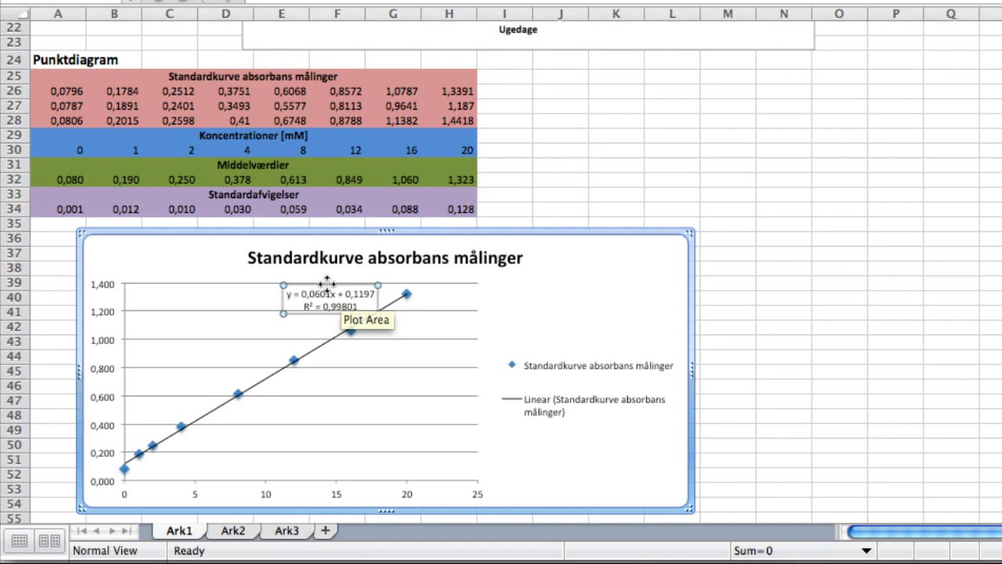
click(551, 298)
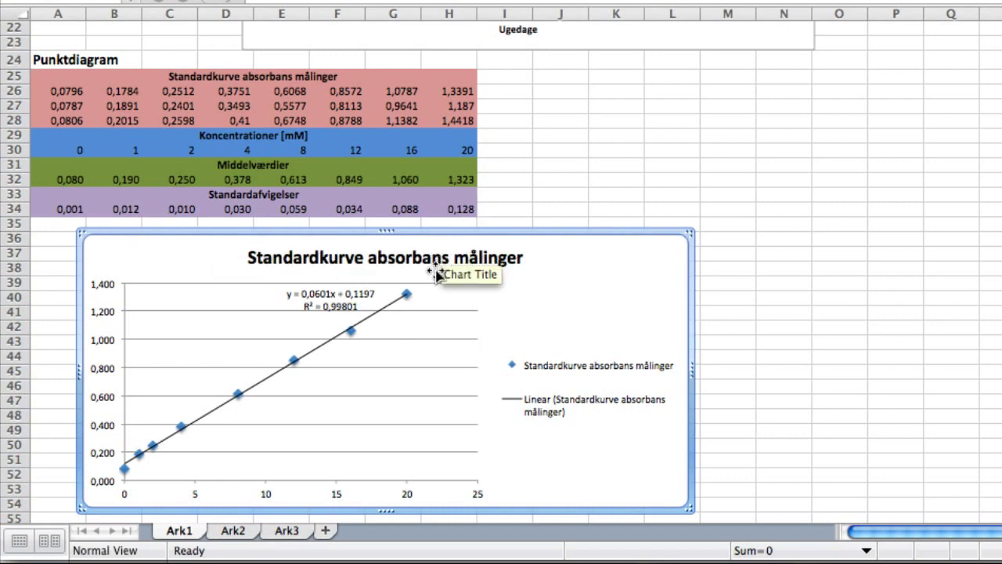
mouse_move(351, 331)
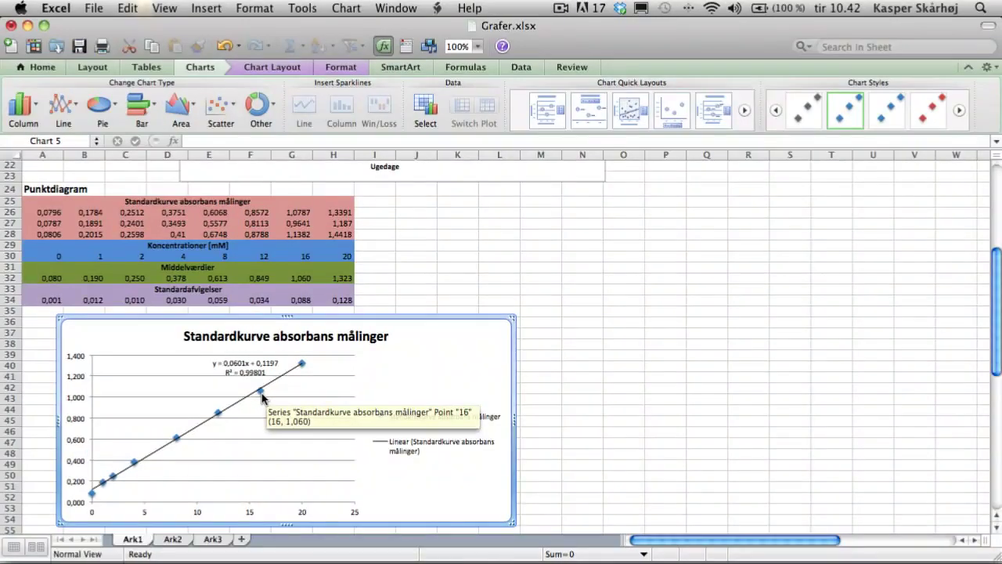
Step: Add Error Bars with Standard Deviation to the absorbance series via Chart Layout
click(261, 393)
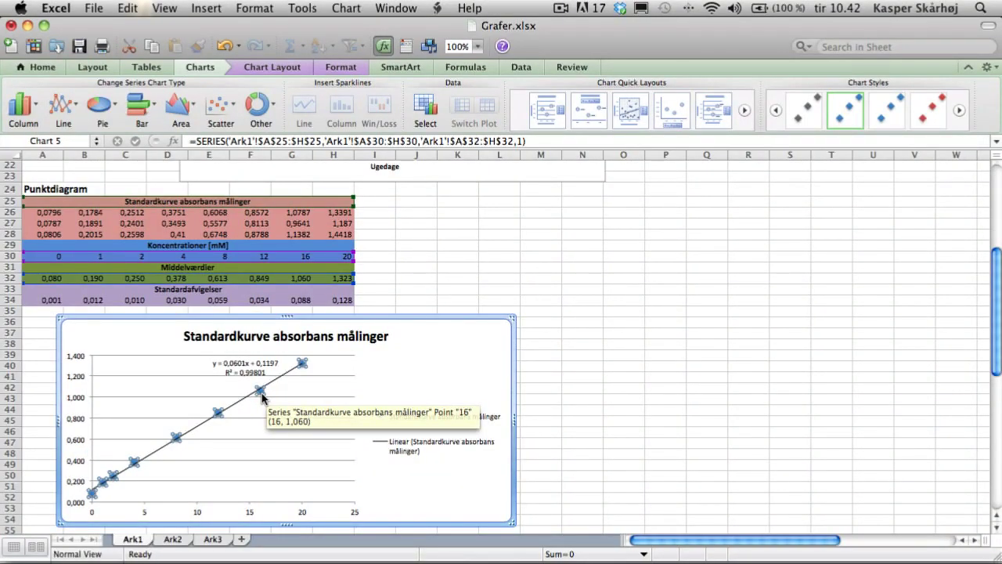
click(264, 68)
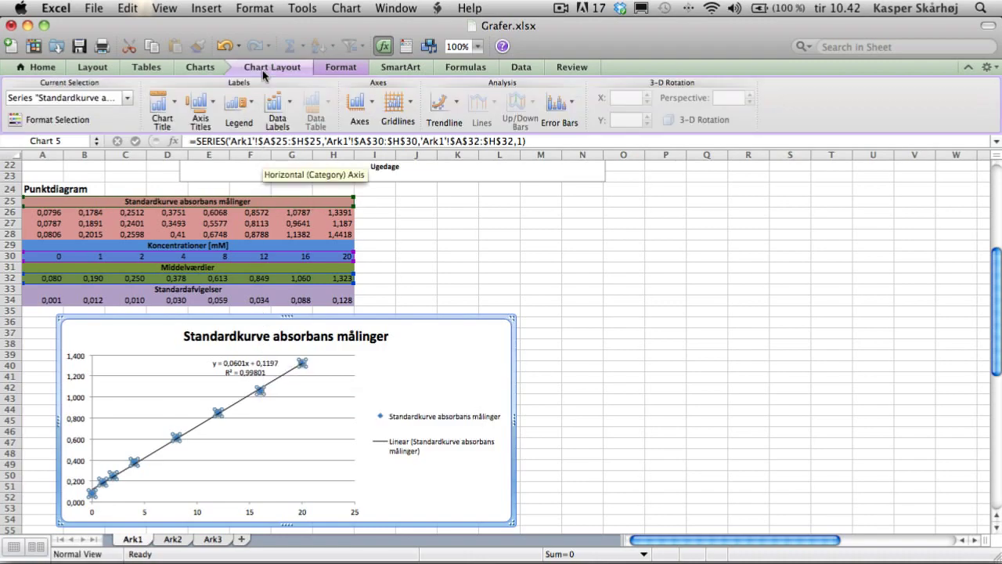
click(570, 114)
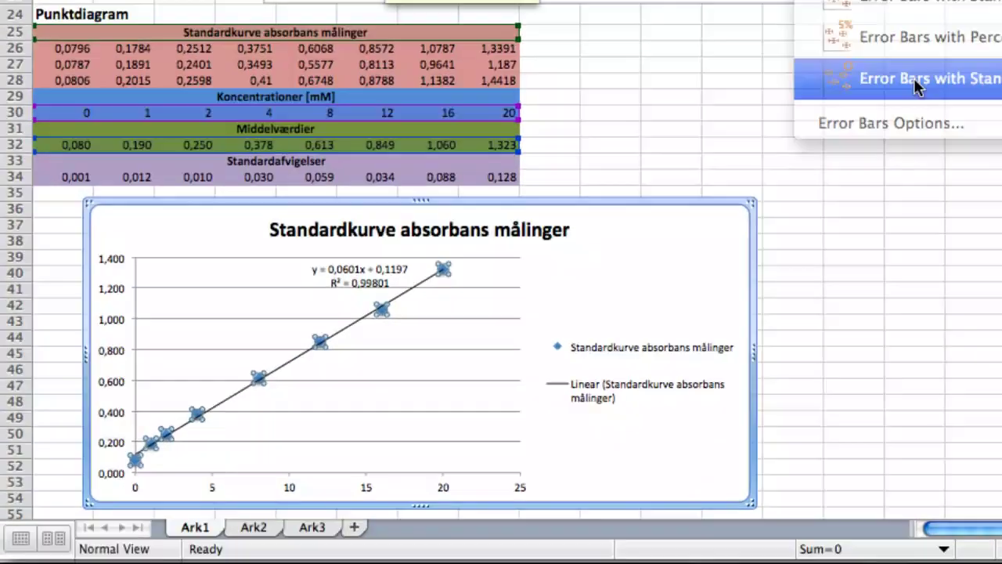
click(626, 239)
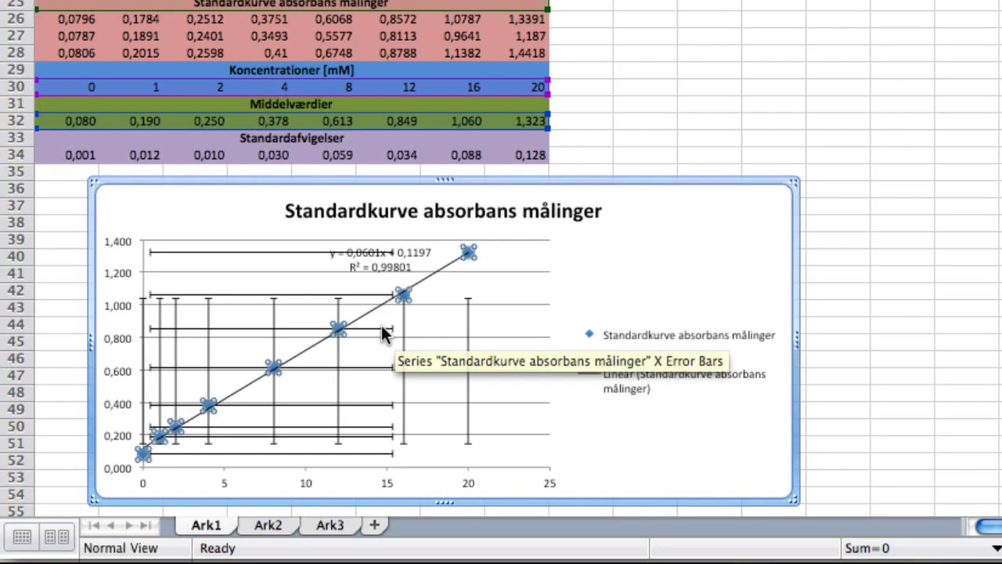
Step: Delete the horizontal X error bars, then select the vertical Y error bars for formatting
click(382, 327)
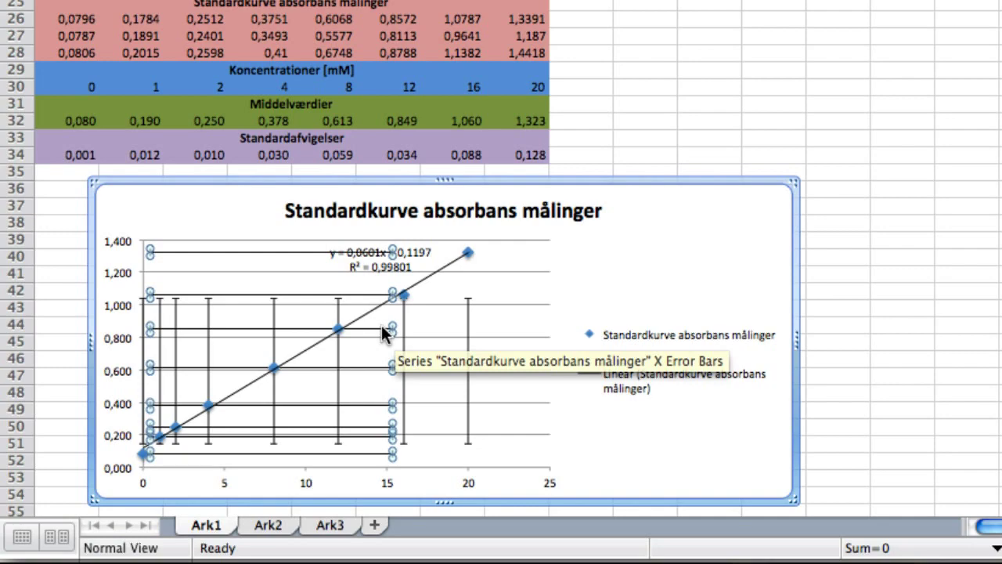
key(Delete)
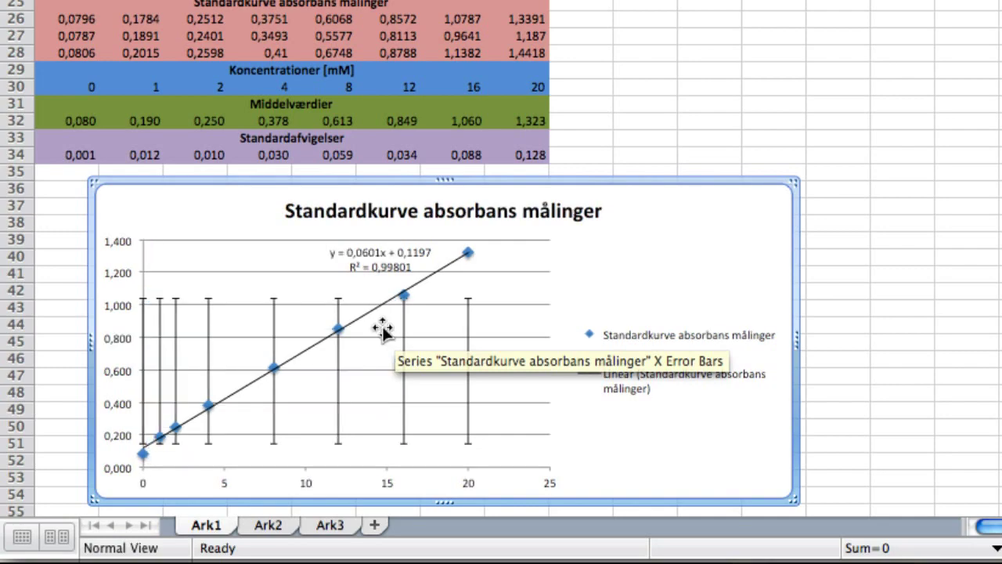
click(339, 353)
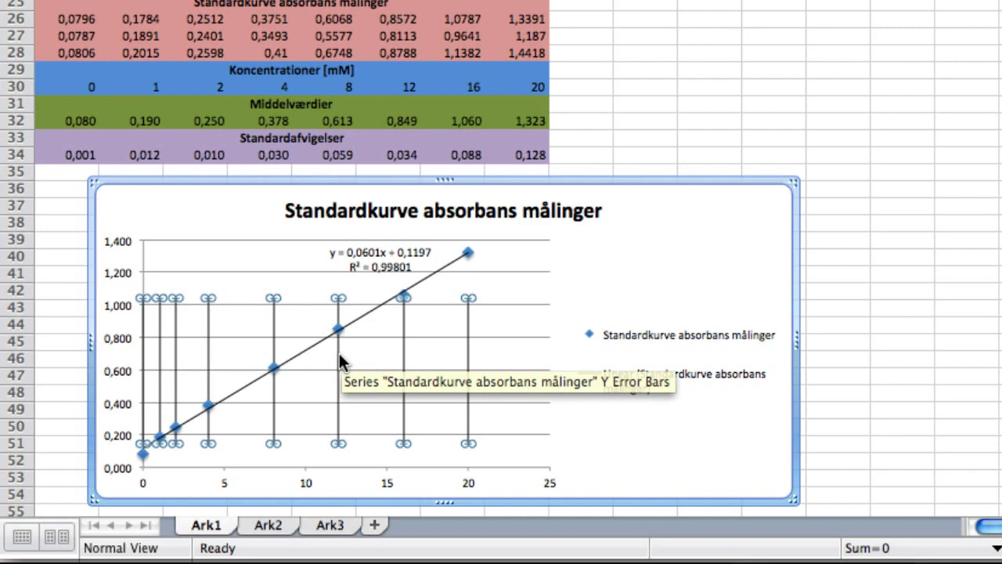
right_click(339, 353)
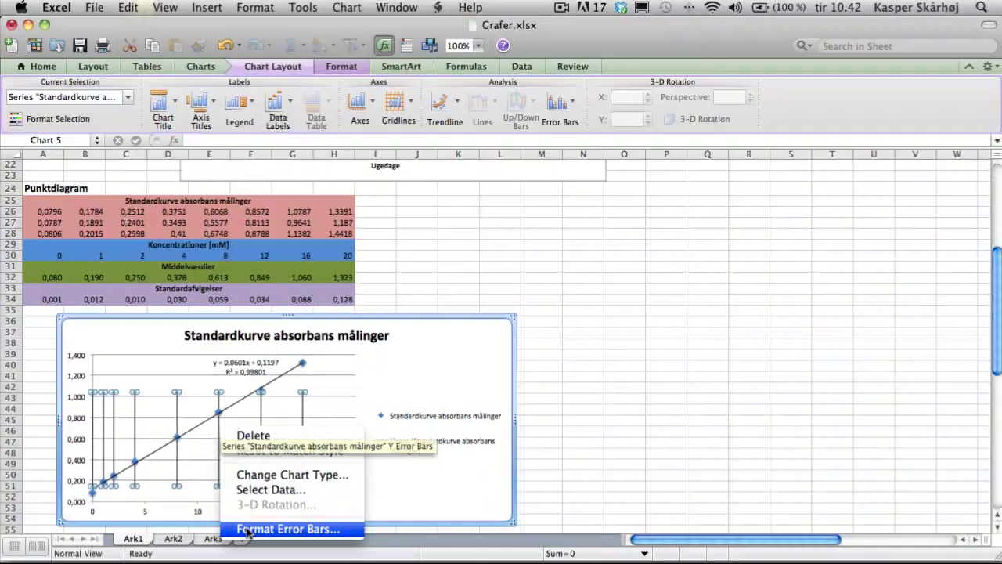
Step: Give the vertical error bars custom positive and negative values from the row 34 range A34:H34
click(378, 513)
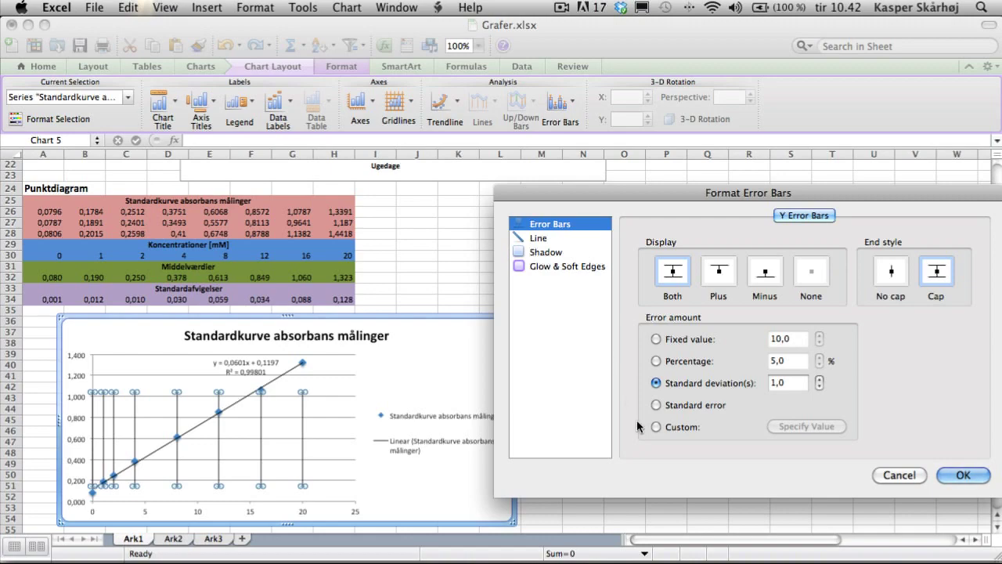
click(656, 426)
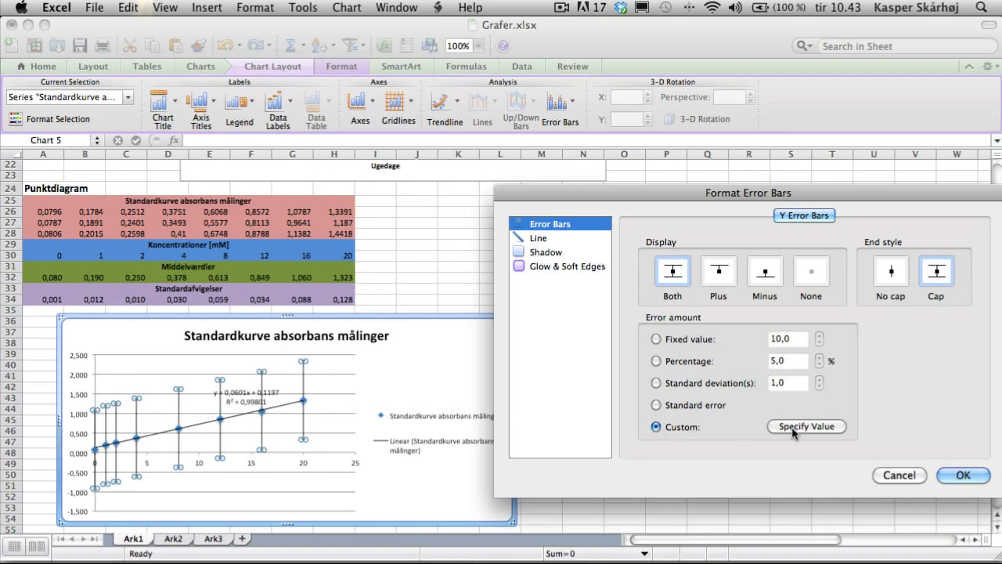
click(793, 429)
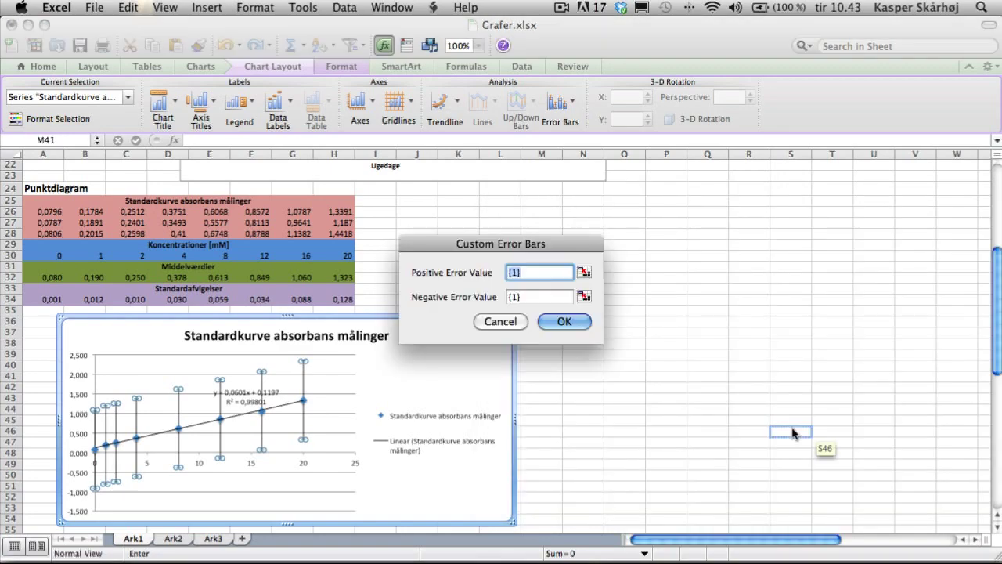
click(586, 271)
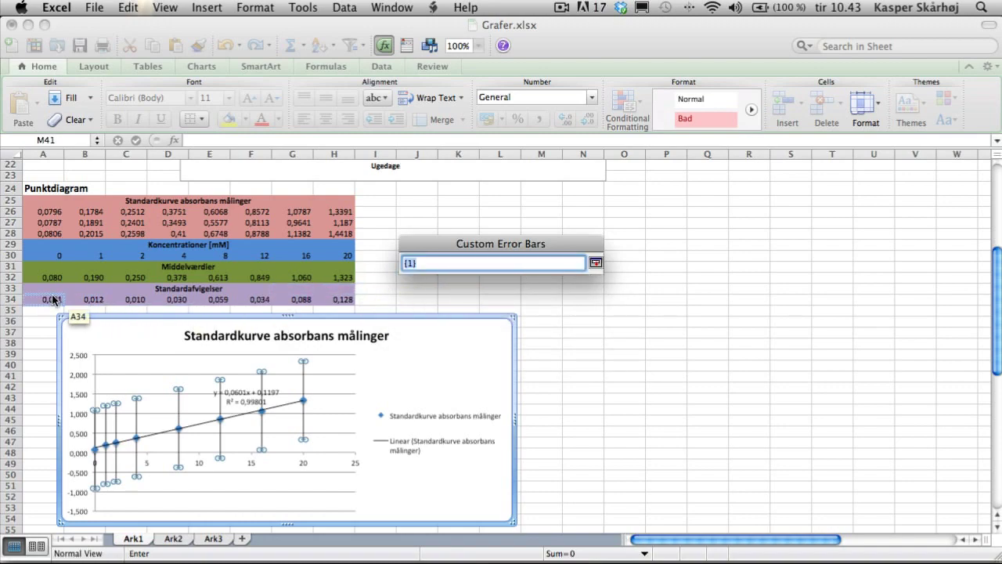
mouse_move(54, 299)
mouse_down()
mouse_move(226, 288)
mouse_move(347, 301)
mouse_up()
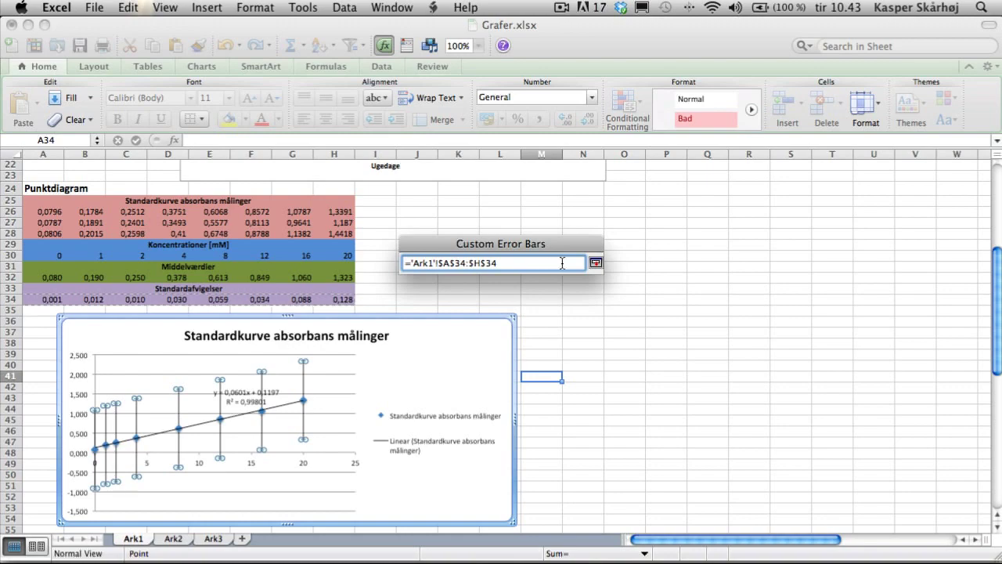
click(597, 265)
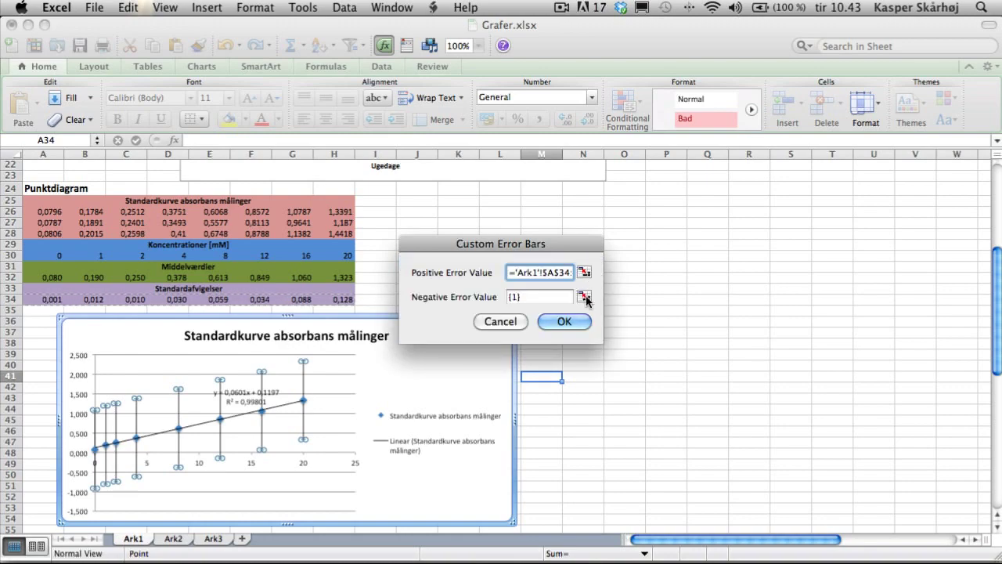
click(586, 295)
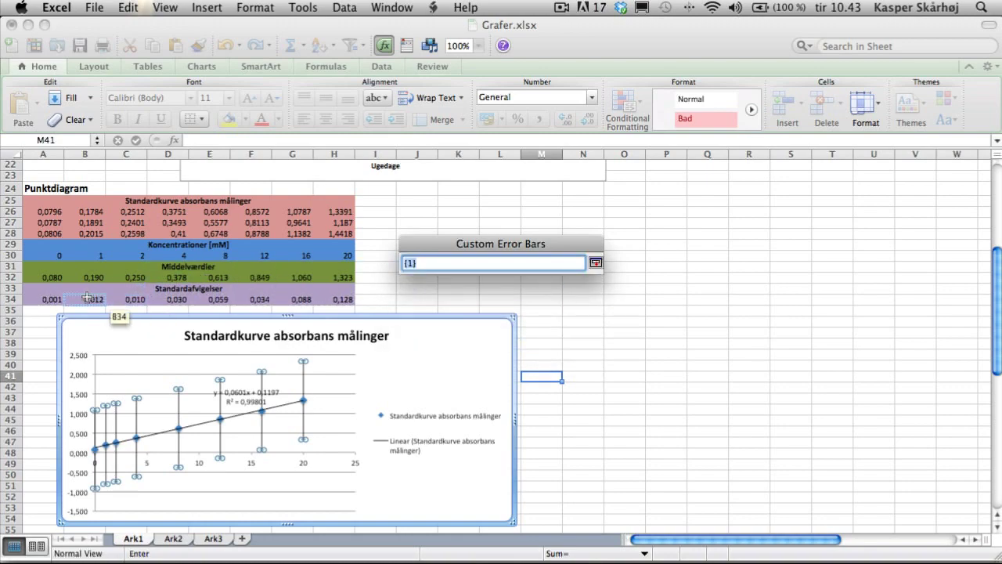
drag(52, 297, 336, 300)
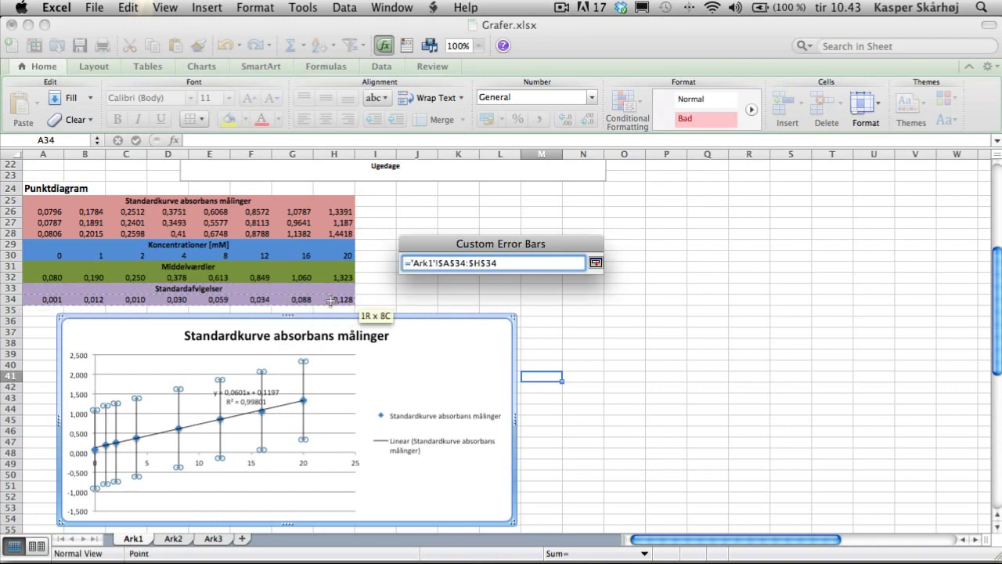
click(594, 263)
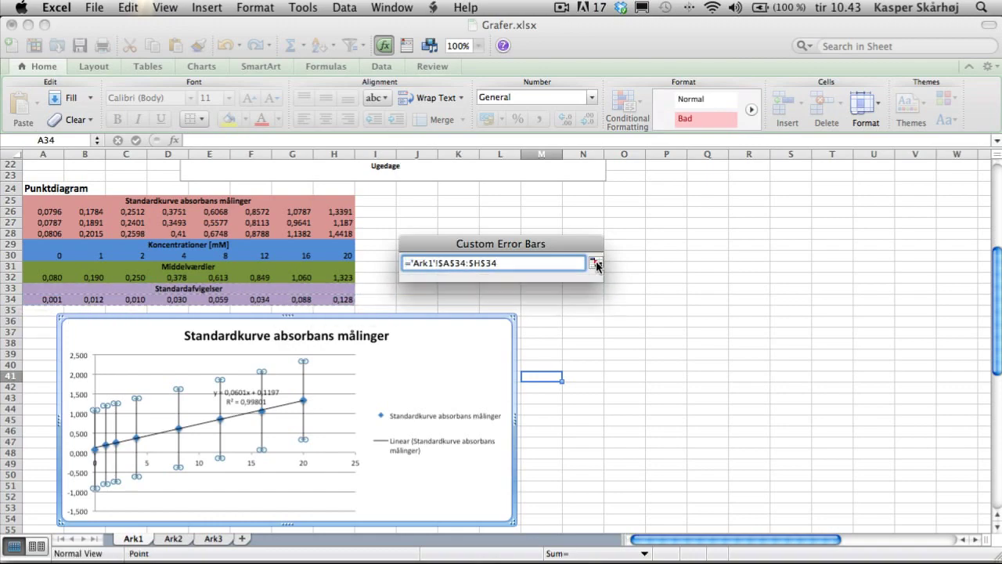
click(564, 321)
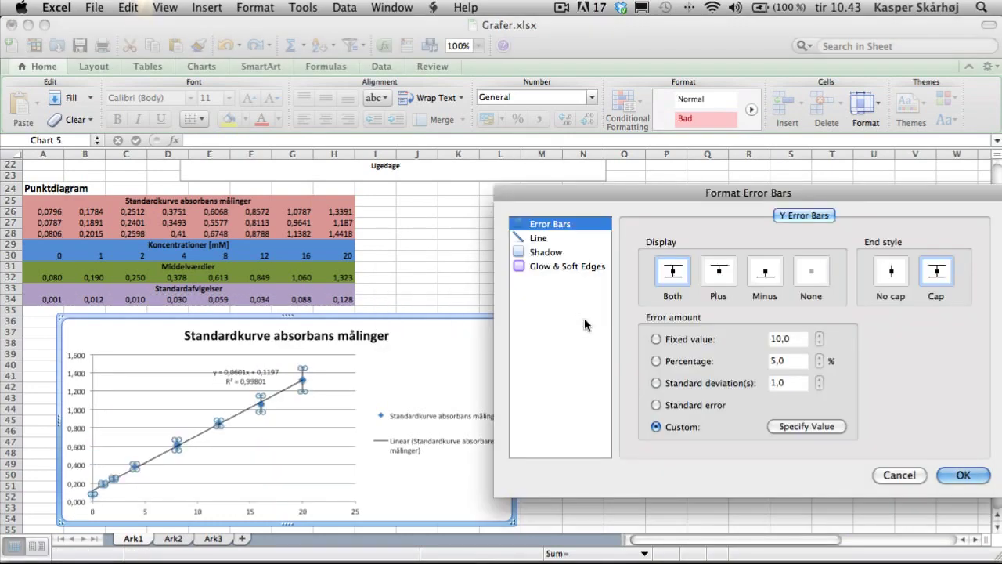
Step: Confirm the Format Error Bars dialog so the custom row-34 error bars are applied
click(963, 475)
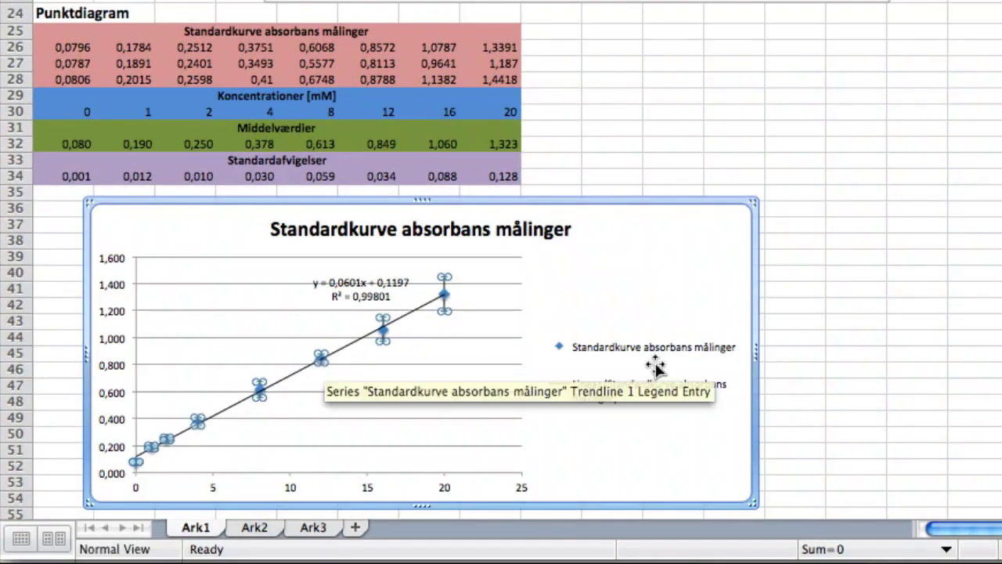